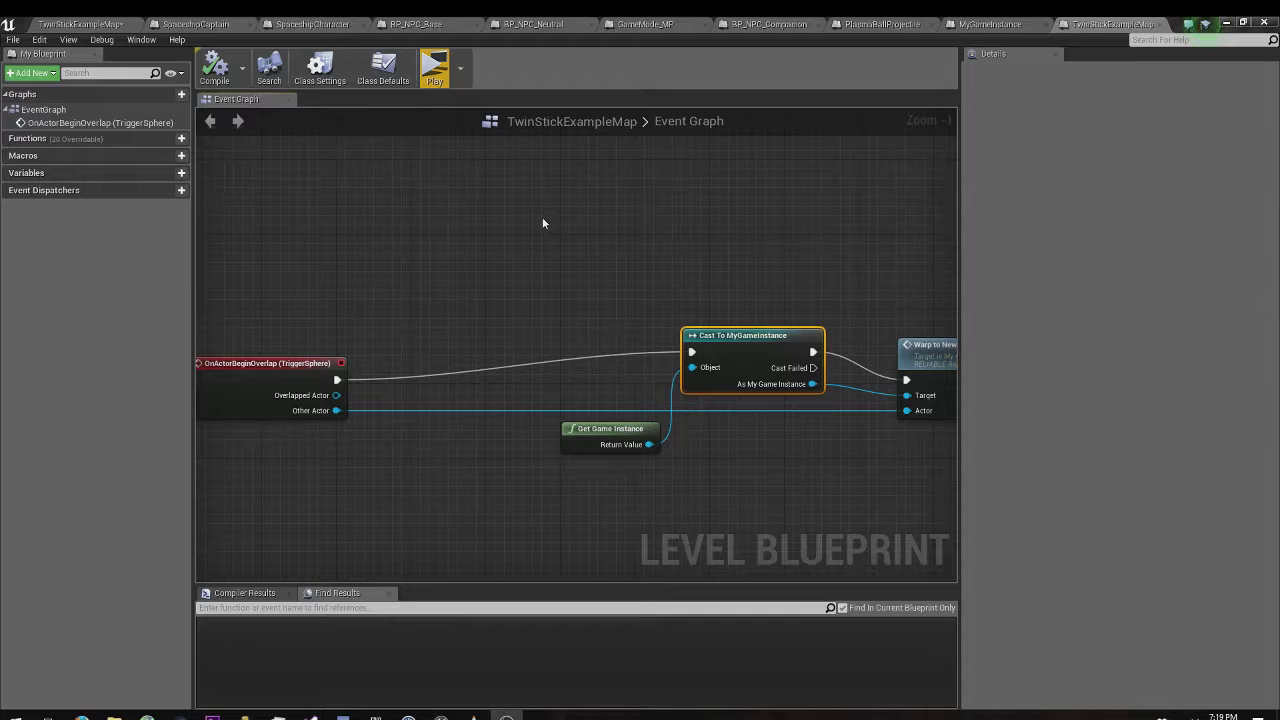
- Launch the top-down shooter level as two Play-in-Editor client windows from the toolbar Play button
click(436, 66)
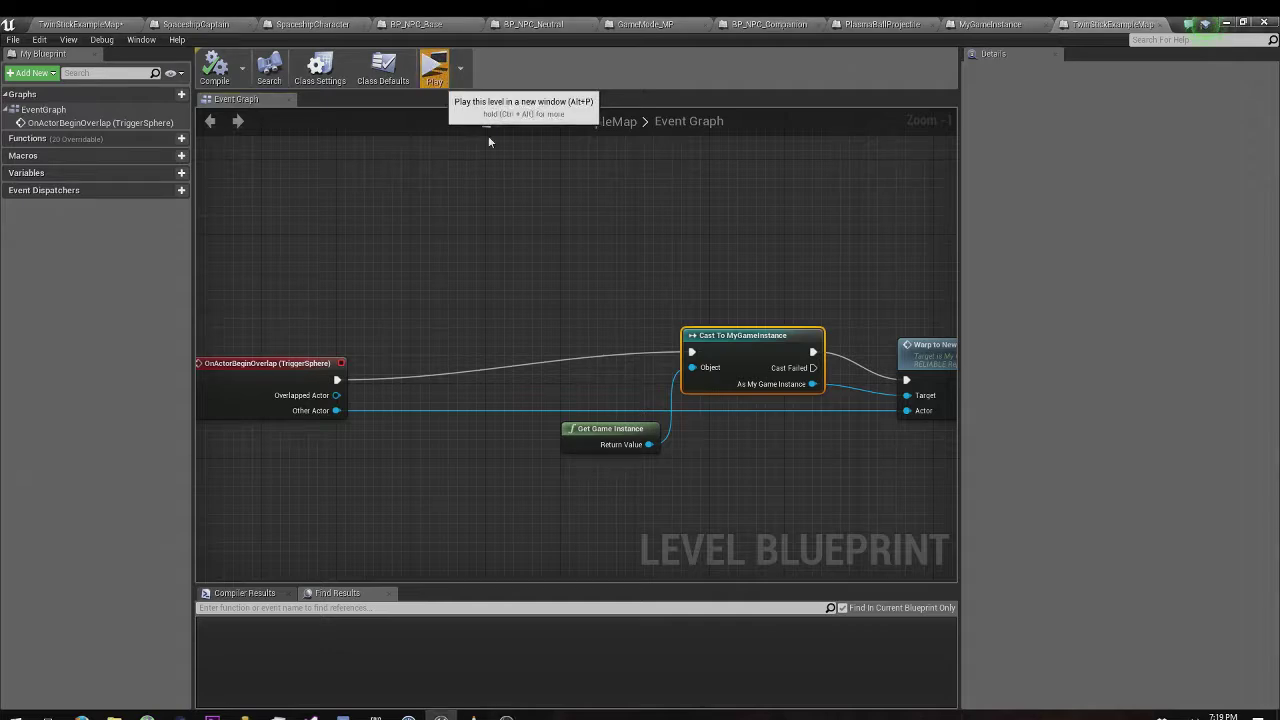